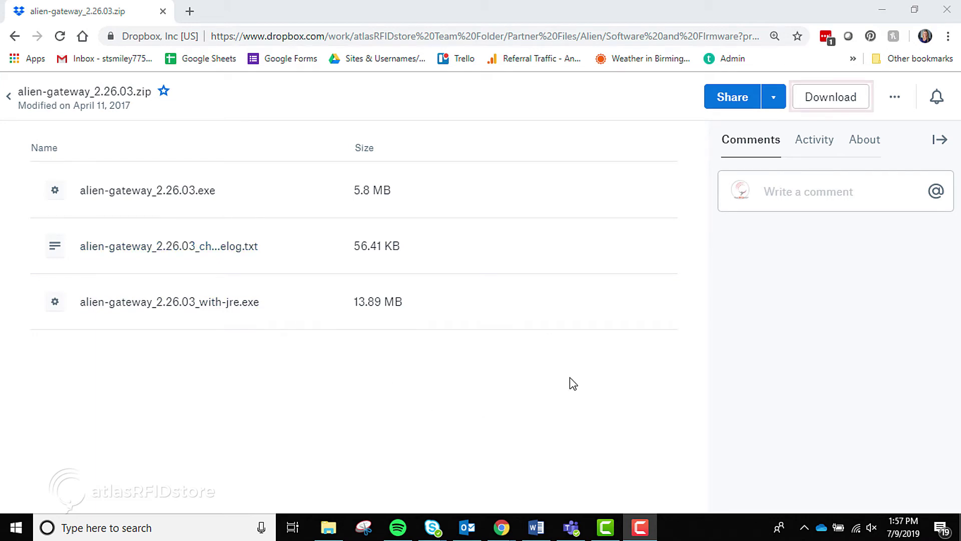
# Step: Download alien-gateway_2.26.03.zip from Dropbox and show it in the Downloads folder
pyautogui.click(827, 98)
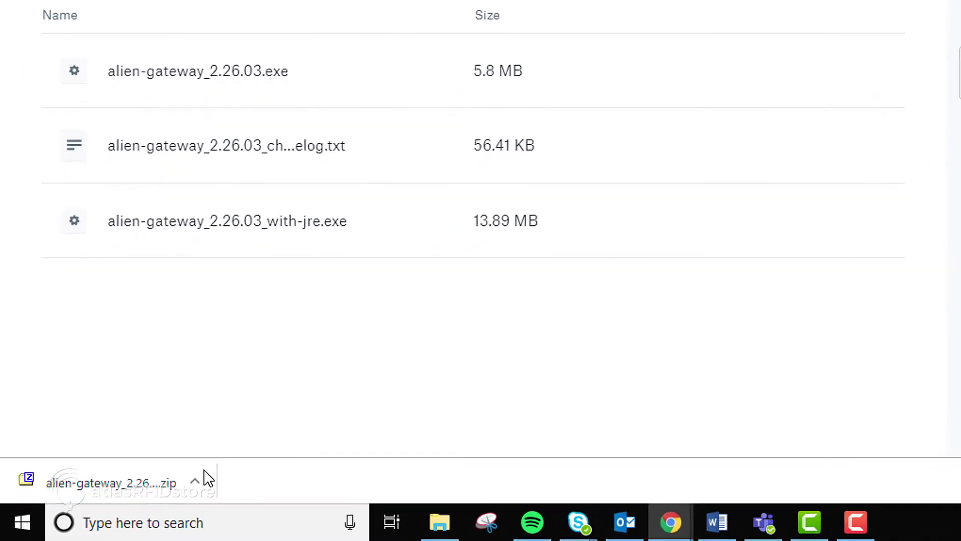
pyautogui.click(207, 478)
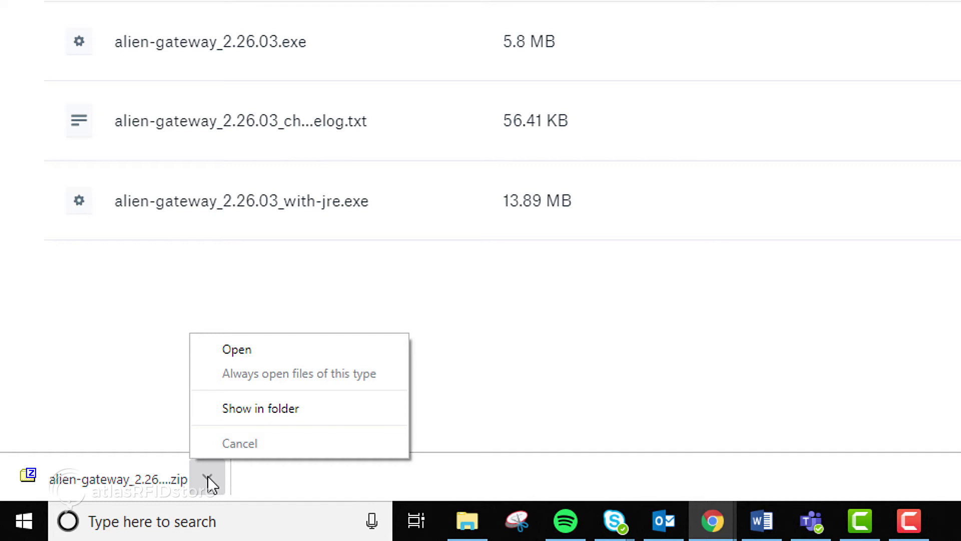
pyautogui.click(236, 407)
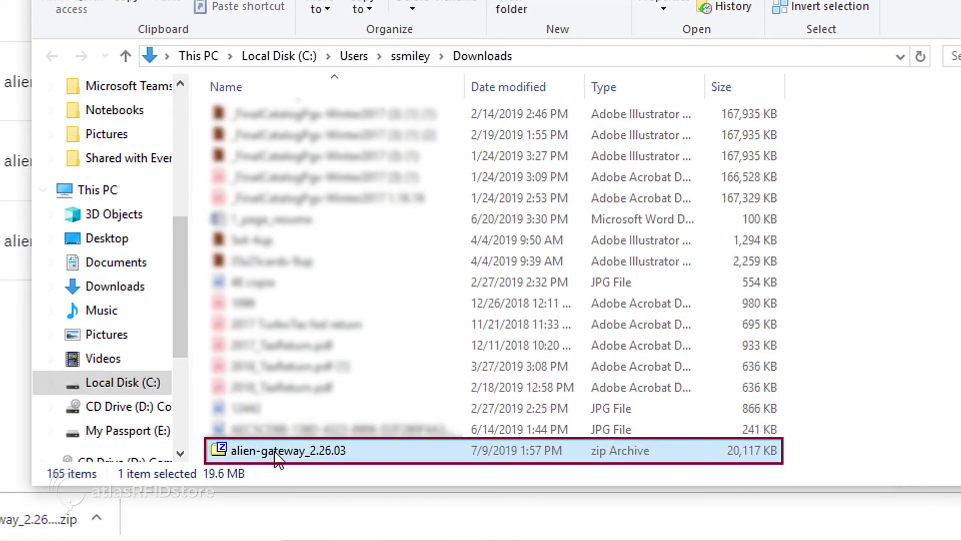
# Step: Extract the gateway zip with 7-Zip into an alien-gateway_2.26.03 folder
pyautogui.rightClick(274, 451)
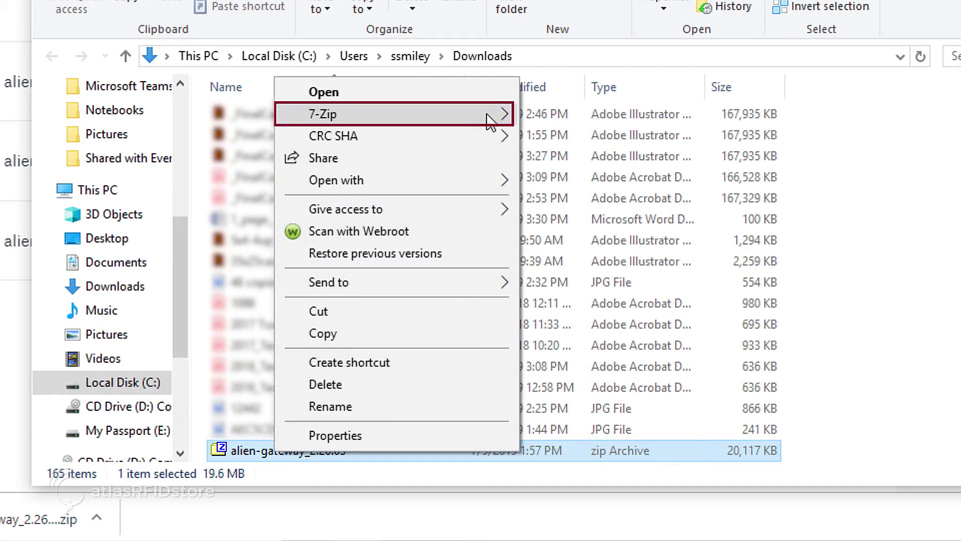
pyautogui.moveTo(490, 118)
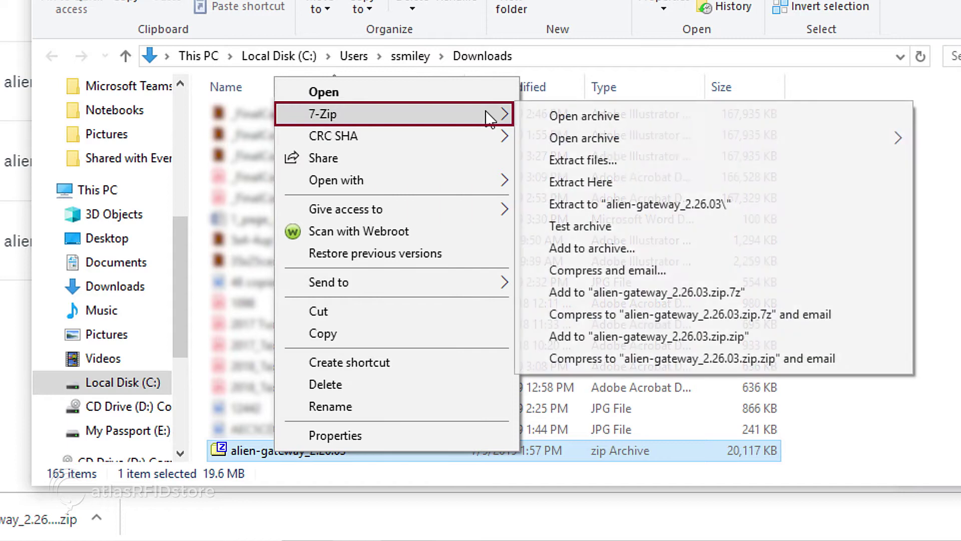
pyautogui.click(630, 208)
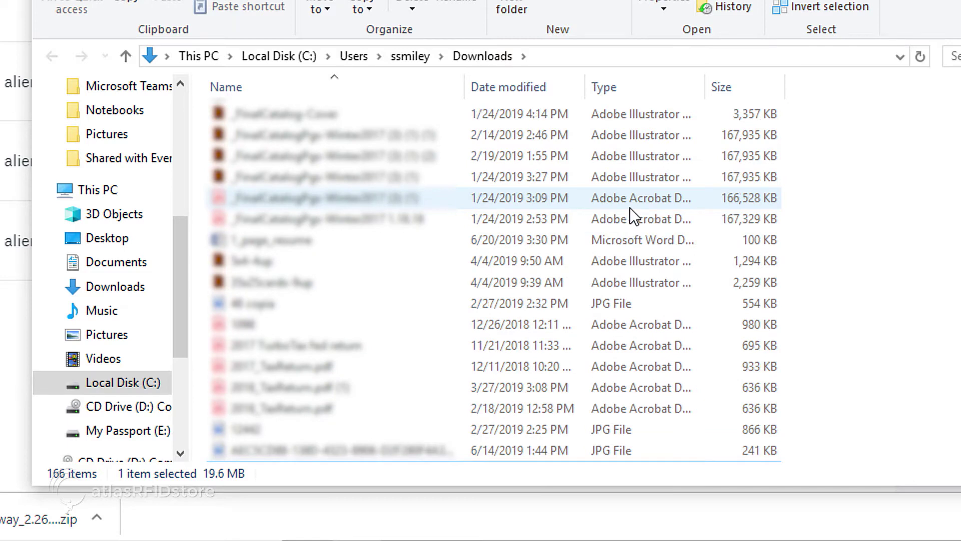
# Step: Open the new alien-gateway_2.26.03 folder at the top of Downloads
pyautogui.scroll(3, 440, 371)
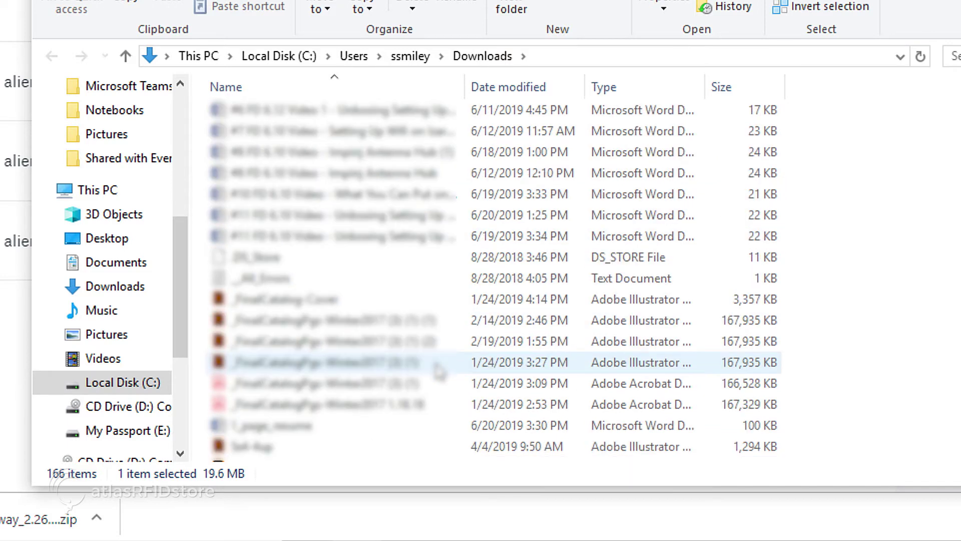
pyautogui.scroll(6, 439, 371)
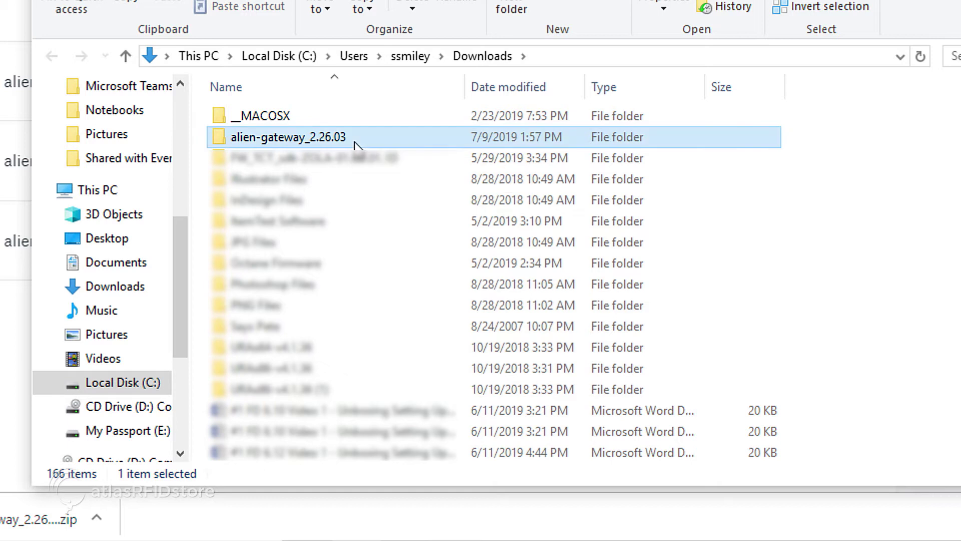
pyautogui.doubleClick(356, 143)
# Step: Launch the alien-gateway_2.26.03 installer and allow it to make changes
pyautogui.click(344, 119)
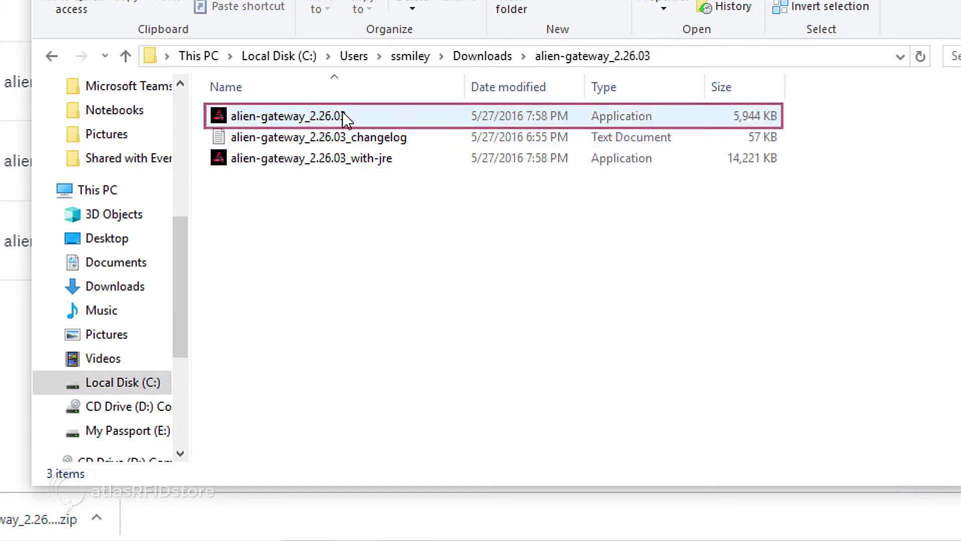
pyautogui.doubleClick(344, 118)
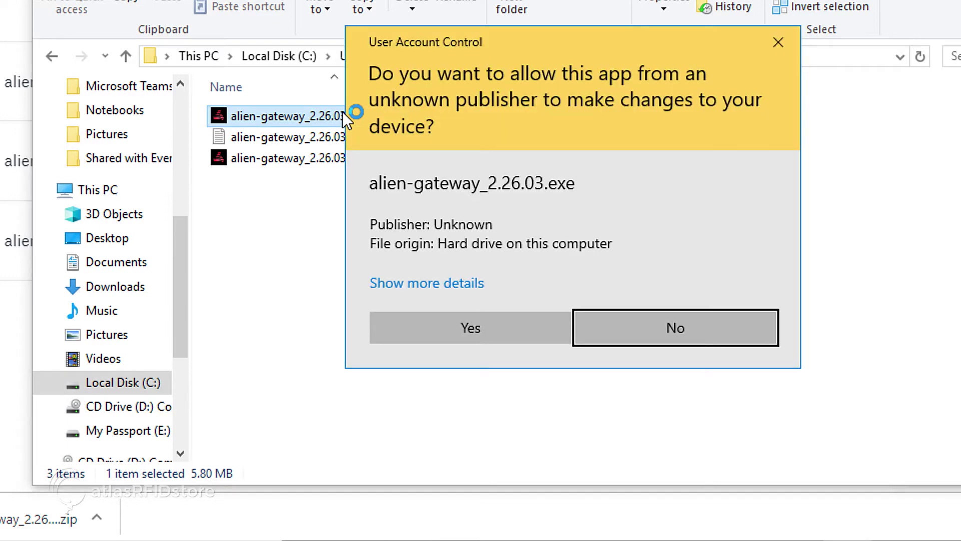
pyautogui.click(512, 330)
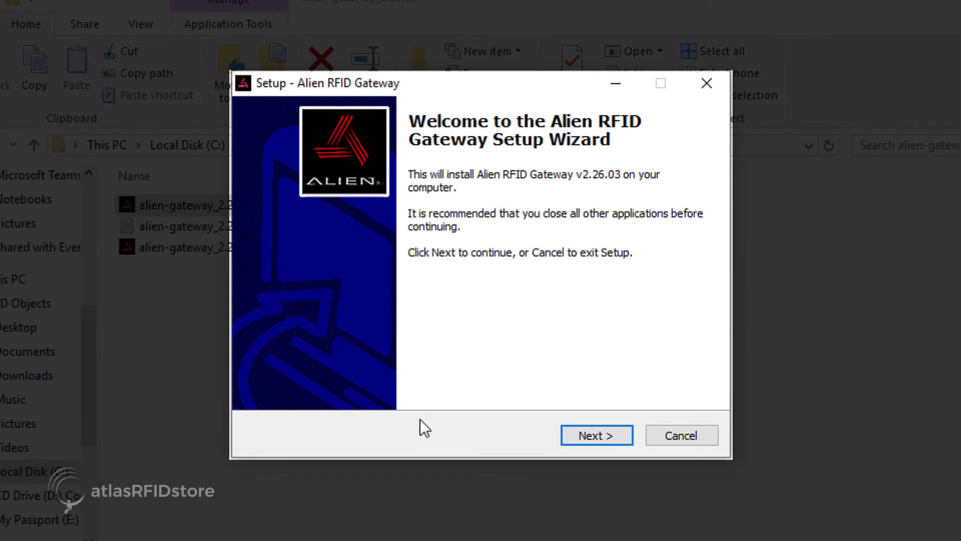
# Step: Accept the licence and keep the default install folder, Start Menu folder and desktop icon
pyautogui.click(598, 435)
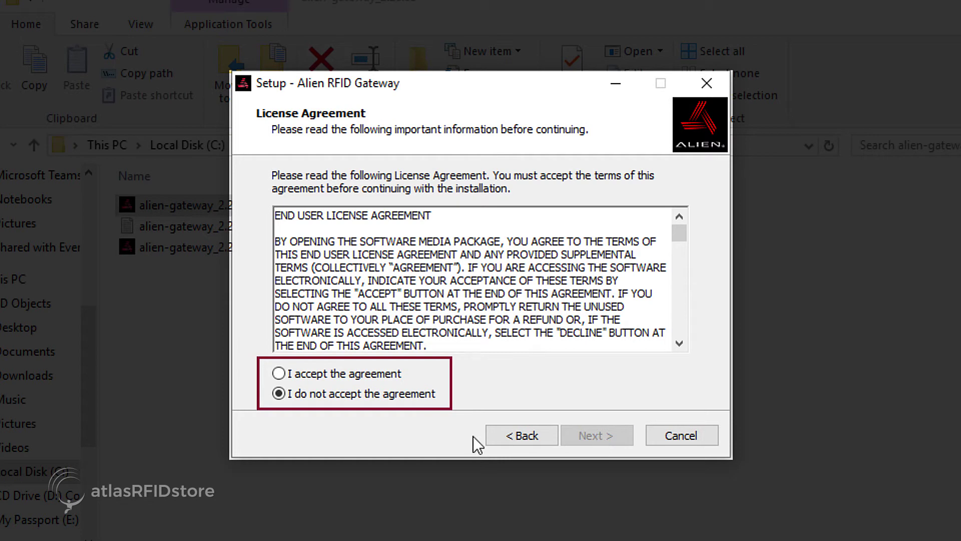
pyautogui.click(278, 373)
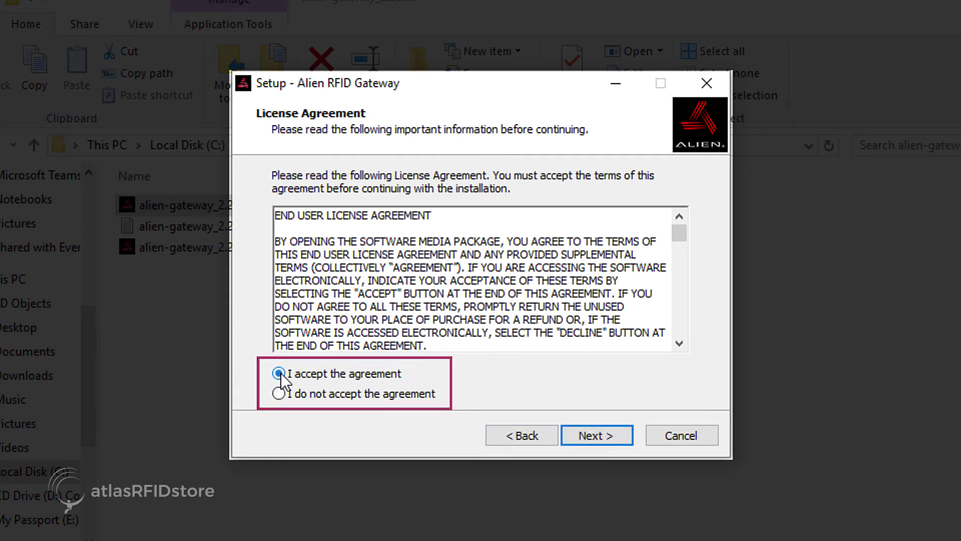
pyautogui.click(601, 437)
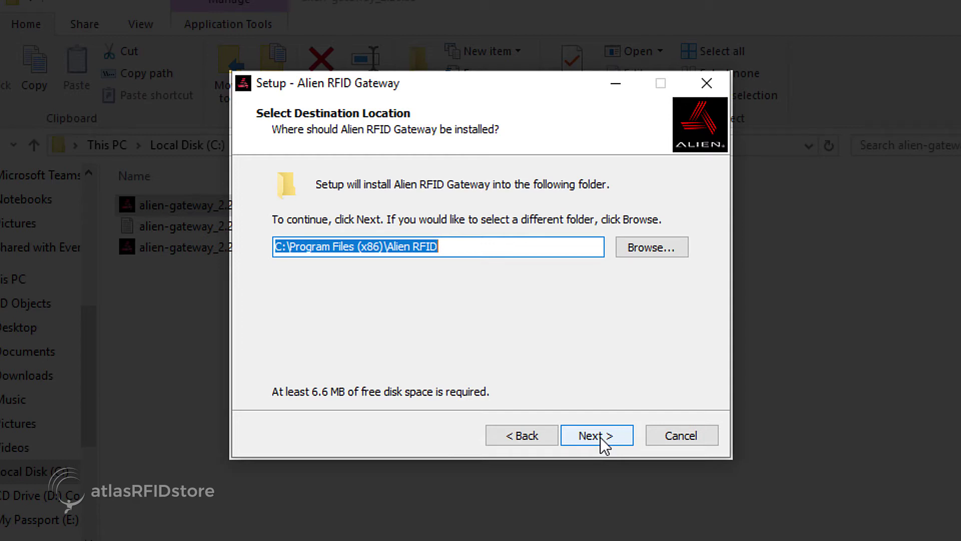
pyautogui.click(602, 439)
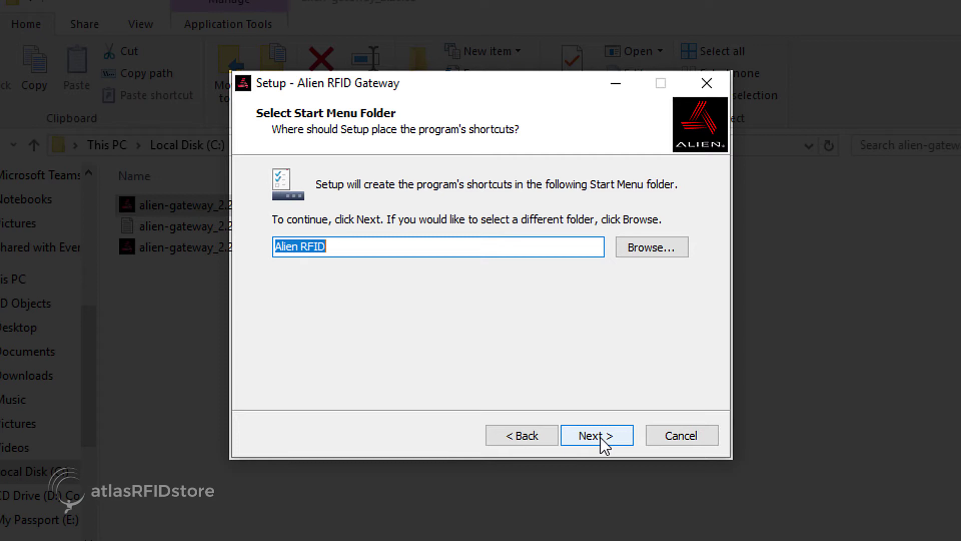
pyautogui.click(604, 444)
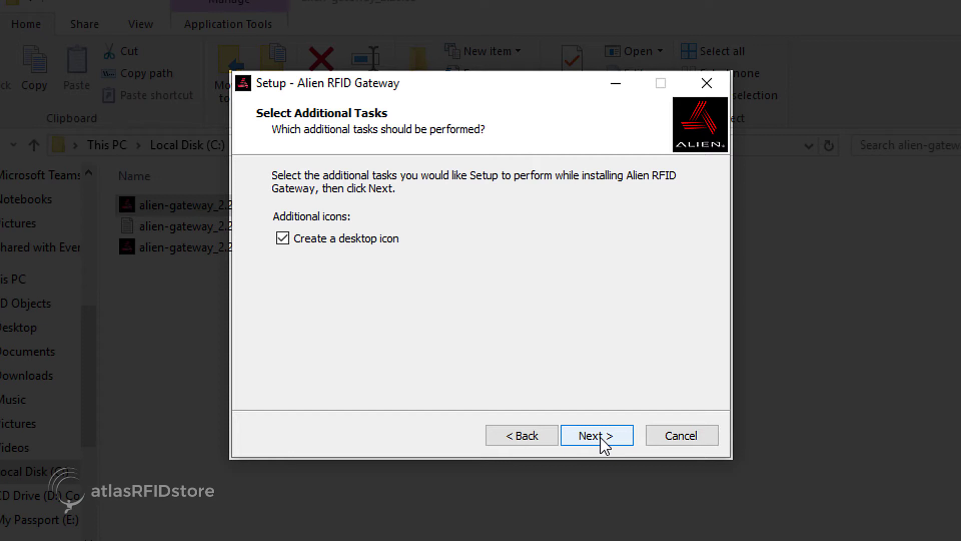
pyautogui.click(597, 436)
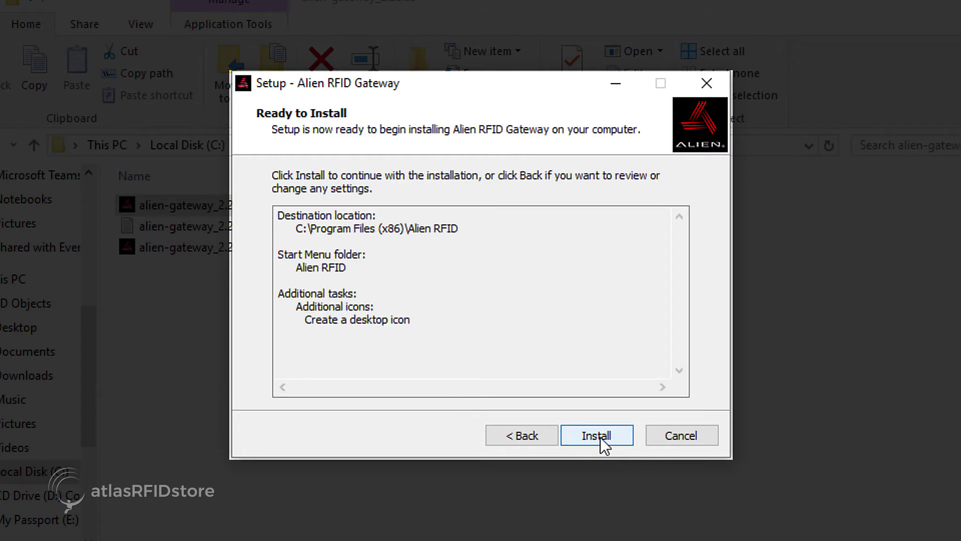
# Step: Install Alien RFID Gateway, finish the wizard and dismiss the setup dialog
pyautogui.click(600, 437)
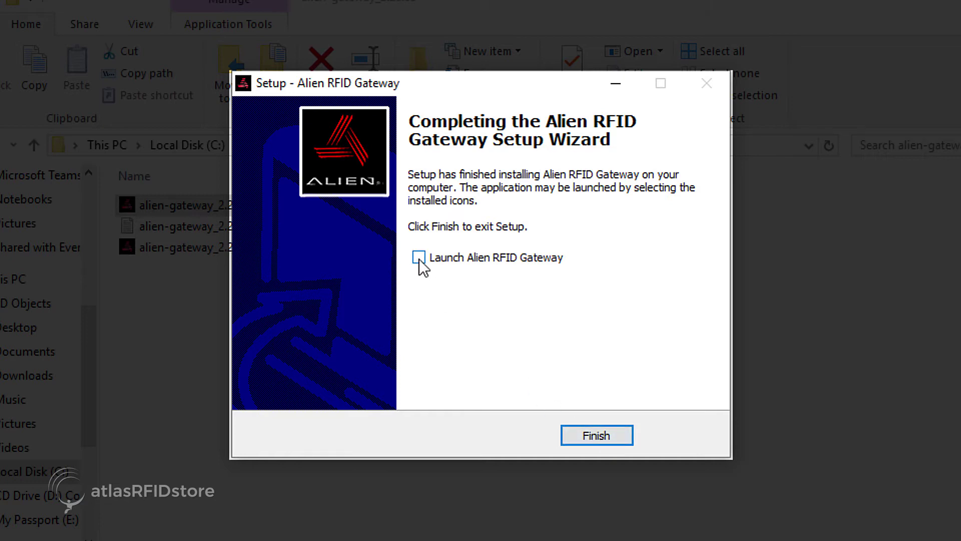
pyautogui.click(594, 430)
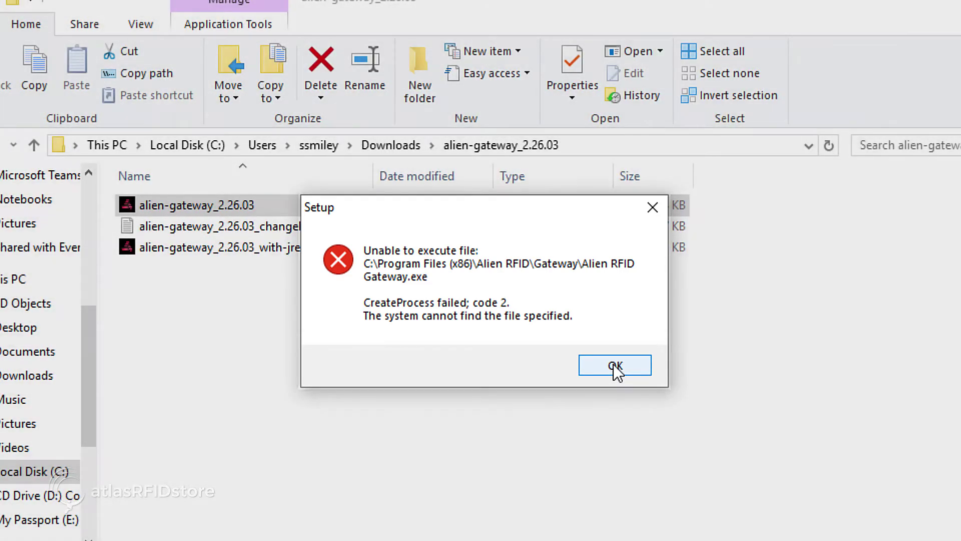
pyautogui.click(615, 365)
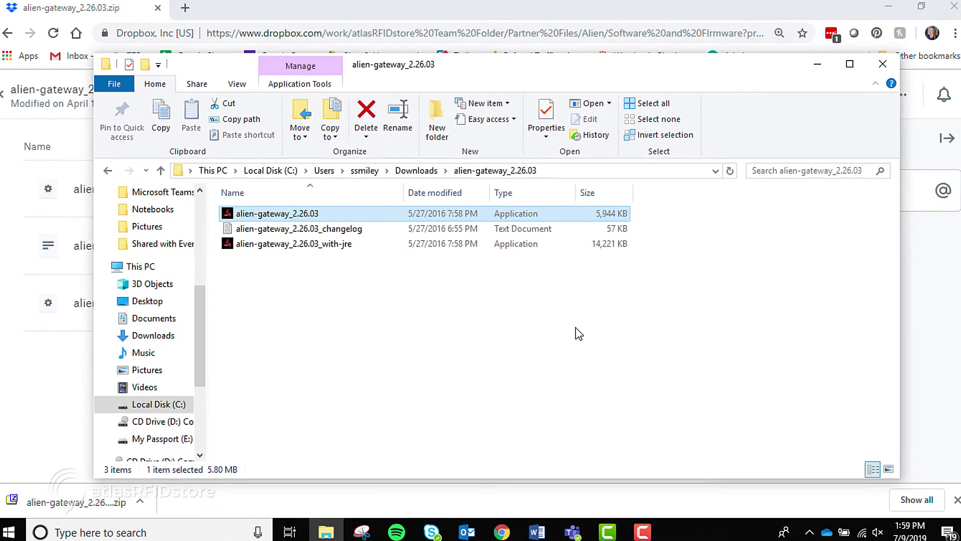
# Step: Minimize File Explorer and Chrome and select the Alien RFID Gateway desktop shortcut
pyautogui.click(817, 64)
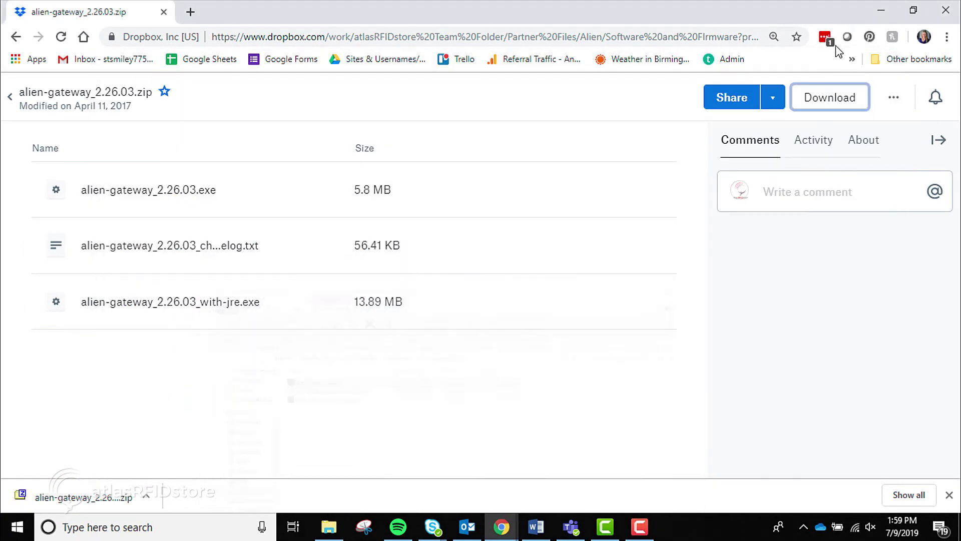
pyautogui.click(879, 8)
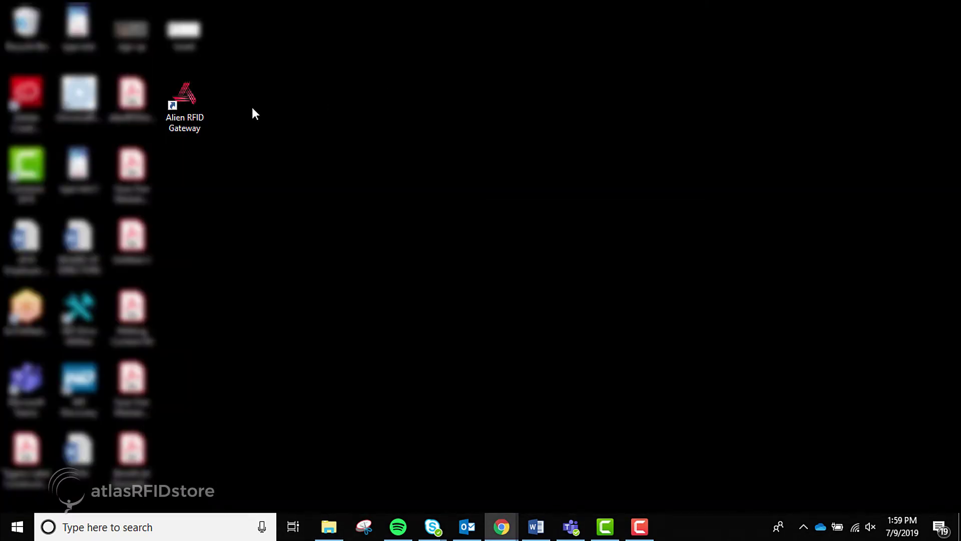
pyautogui.click(192, 127)
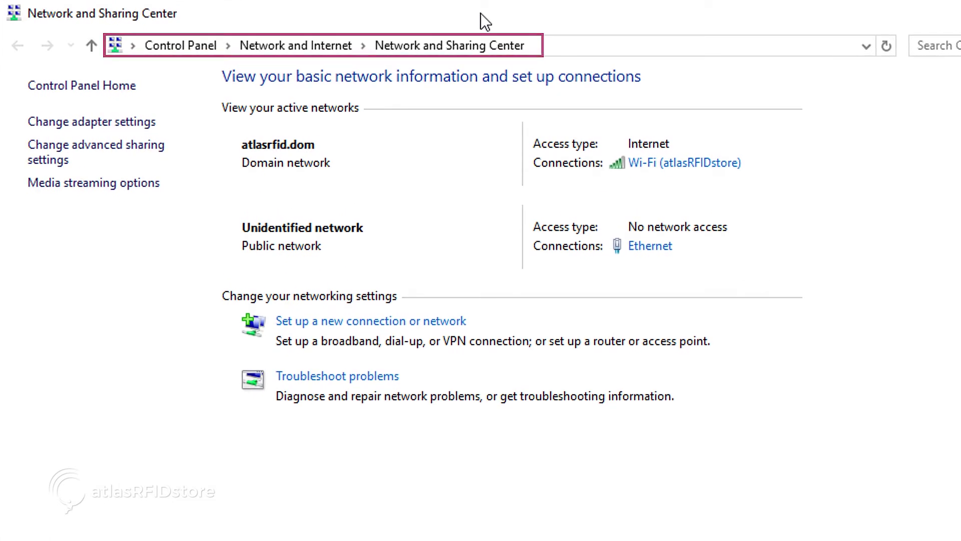
# Step: From Ethernet status go to Properties and open Internet Protocol Version 4 (TCP/IPv4)
pyautogui.click(668, 250)
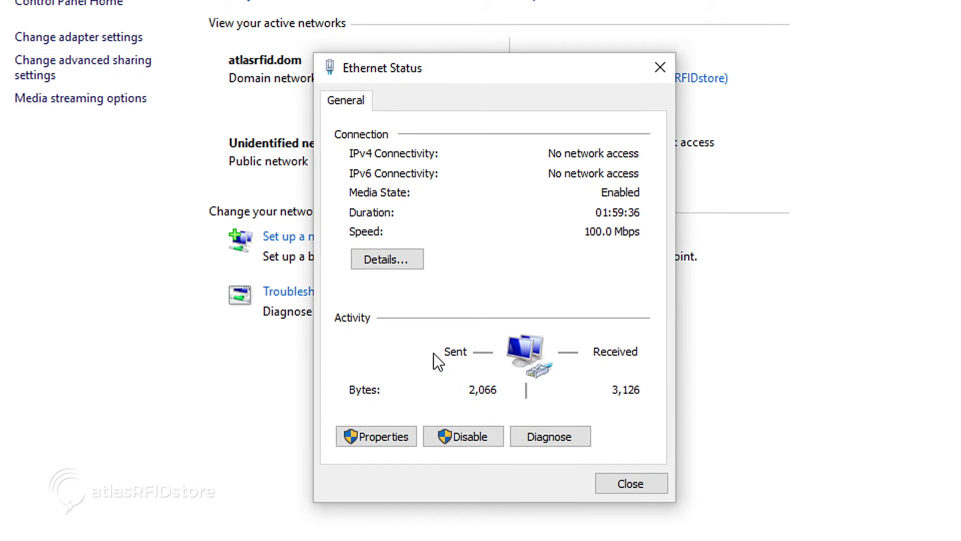
pyautogui.click(395, 434)
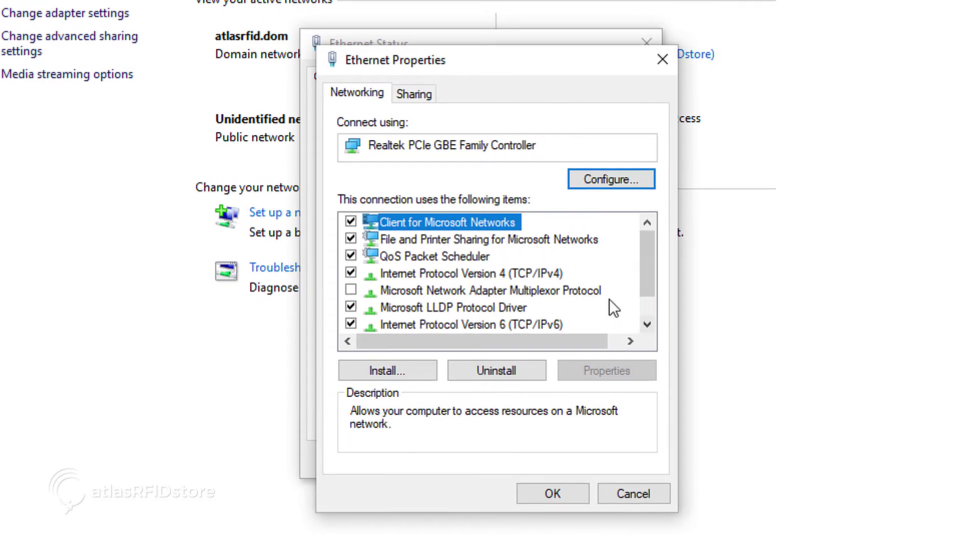
pyautogui.click(553, 278)
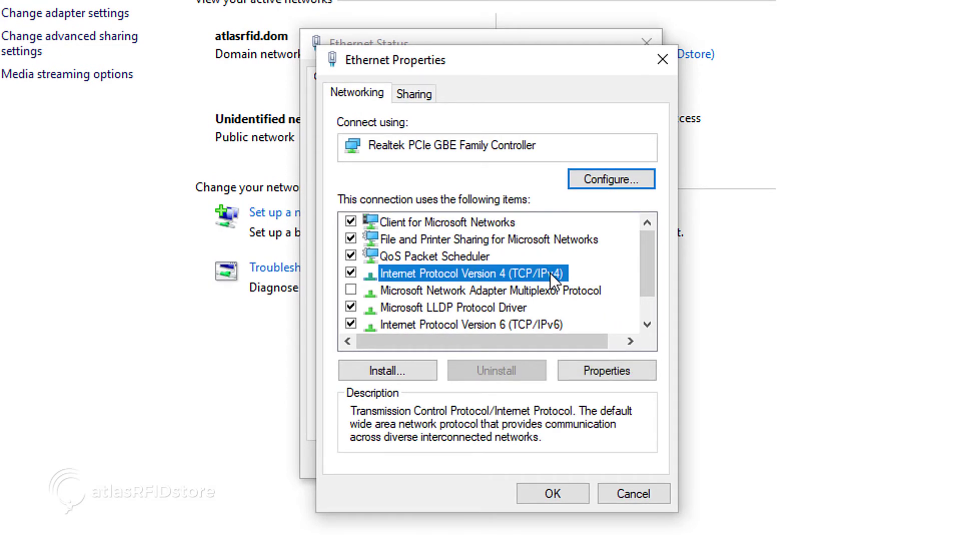
pyautogui.doubleClick(553, 275)
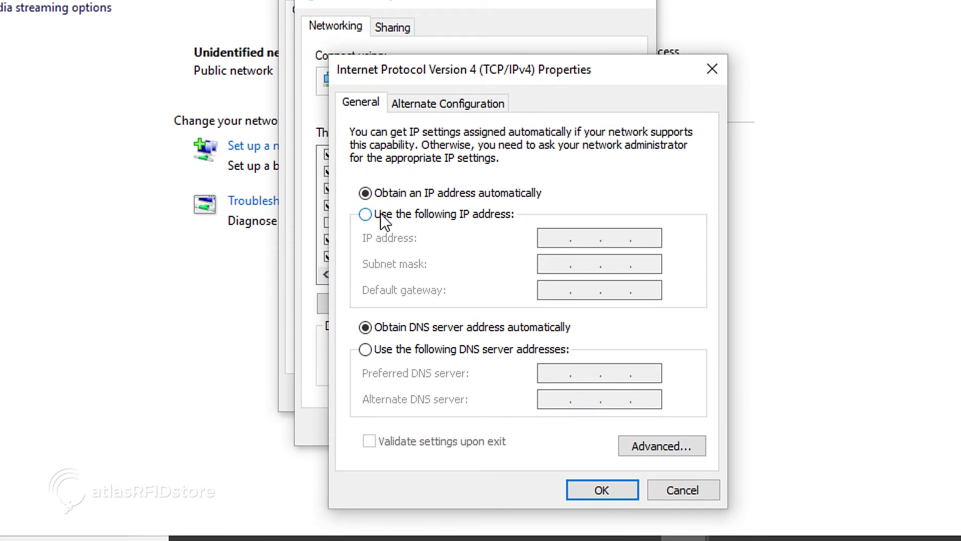
# Step: Choose 'Use the following IP address' in the Ethernet IPv4 properties
pyautogui.click(381, 213)
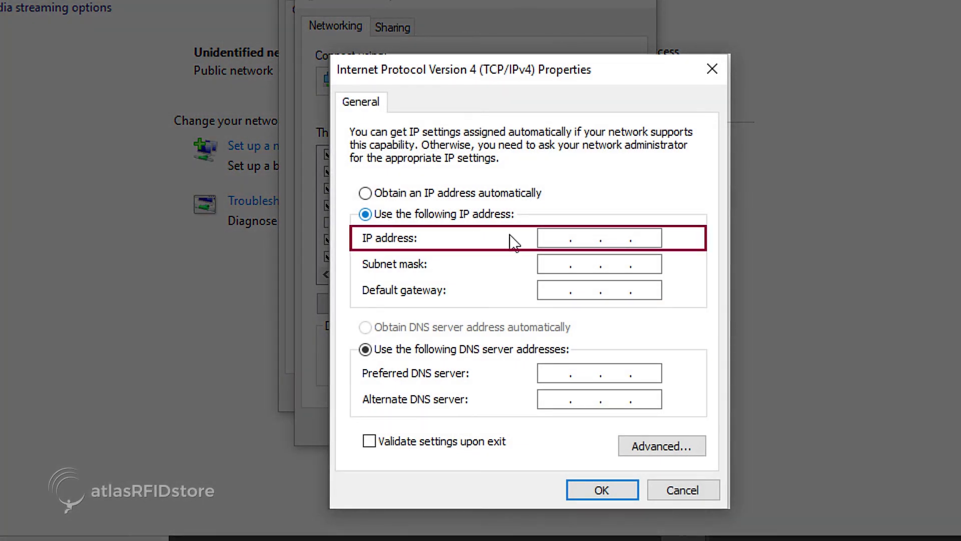
# Step: Enter IP 192.168.1.50, mask 255.255.255.0, gateway 192.168.1.1 and confirm with OK
pyautogui.click(560, 238)
pyautogui.write('192.168.1.50')
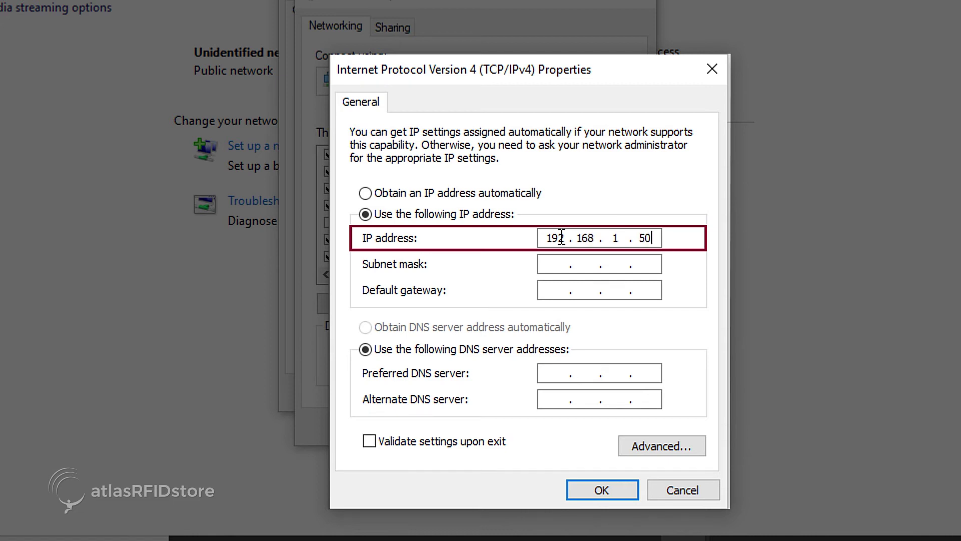
pyautogui.click(556, 258)
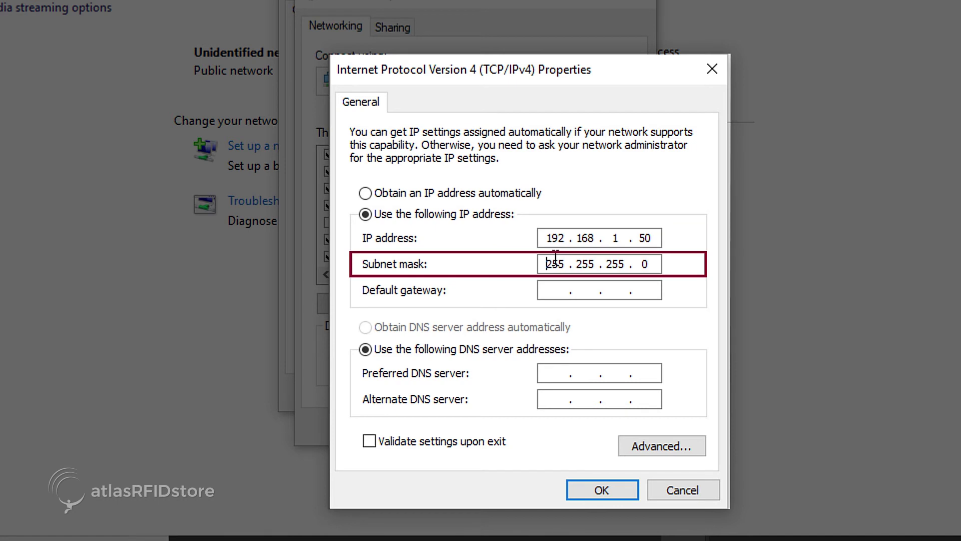
pyautogui.click(558, 292)
pyautogui.write('192 . 168 . 1 . 1')
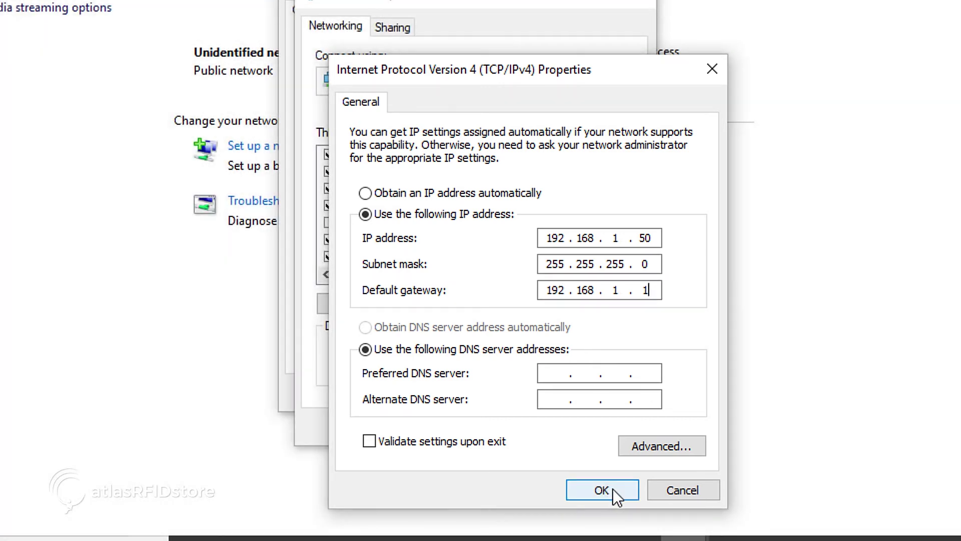
pyautogui.click(613, 489)
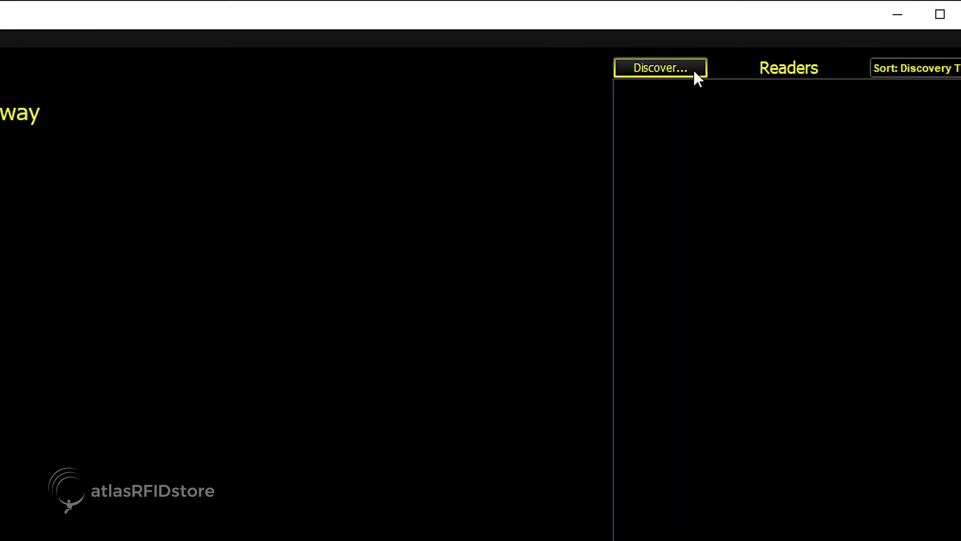
# Step: Start the Reader Discovery Wizard and reposition the Alien RFID Gateway window
pyautogui.click(695, 72)
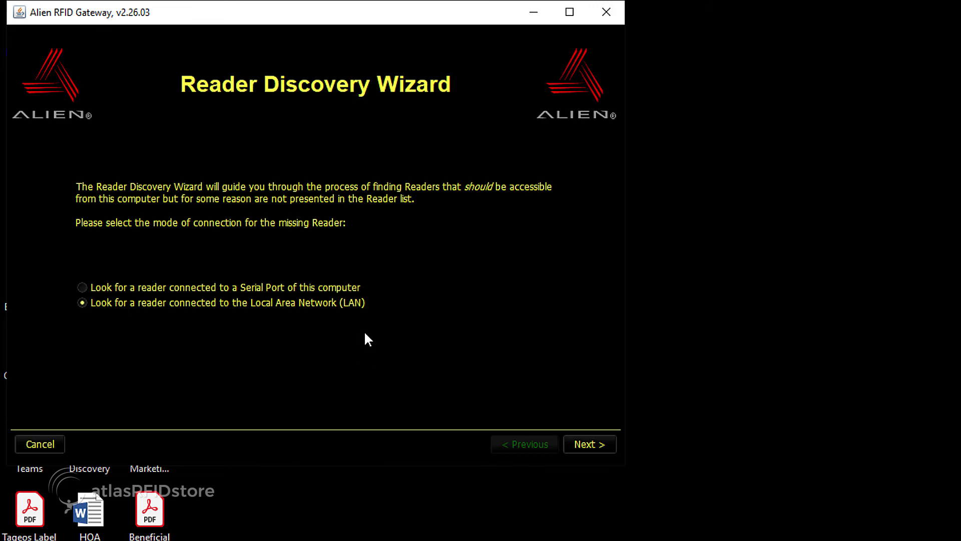
pyautogui.moveTo(412, 8); pyautogui.dragTo(561, 108)
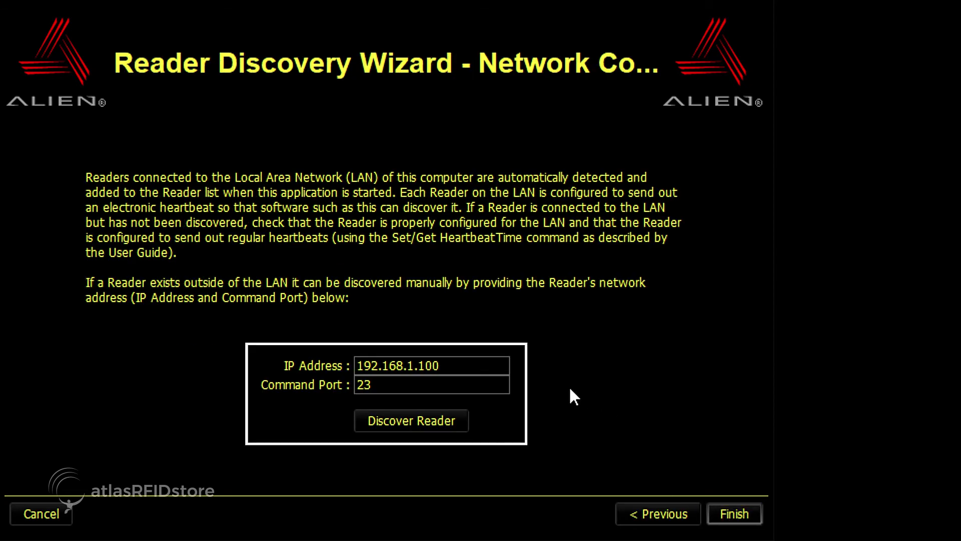
# Step: Discover the reader at 192.168.1.100 port 23, log in with default credentials, and remember it
pyautogui.doubleClick(398, 366)
pyautogui.doubleClick(461, 392)
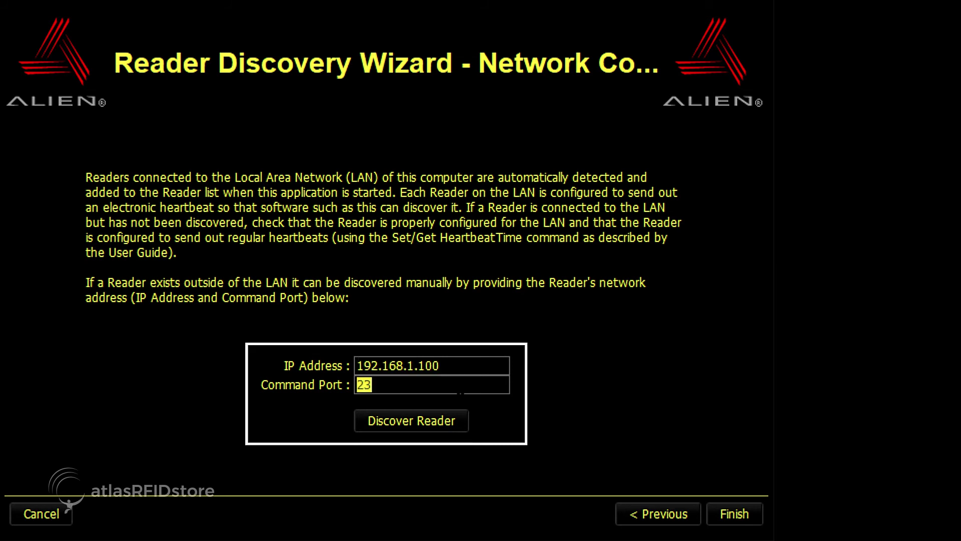
pyautogui.click(454, 424)
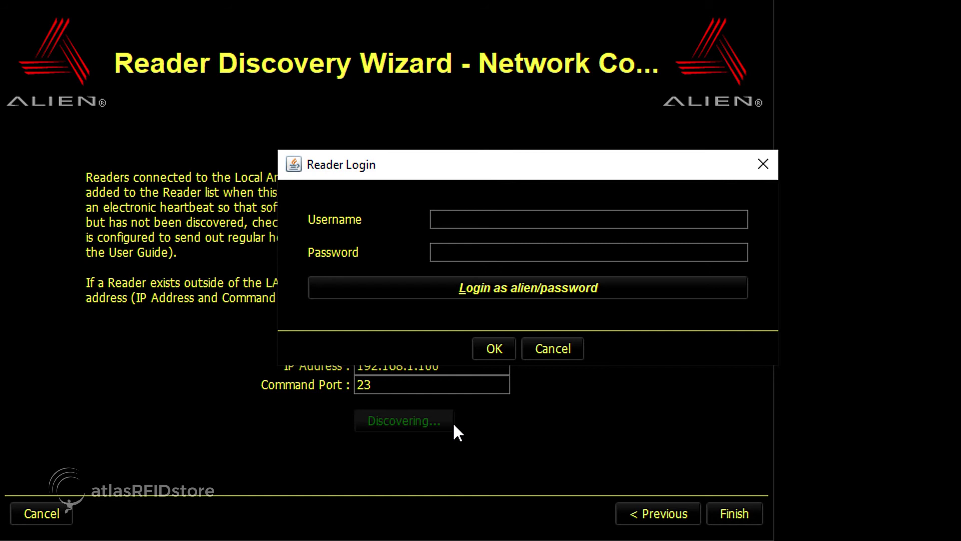
pyautogui.click(627, 291)
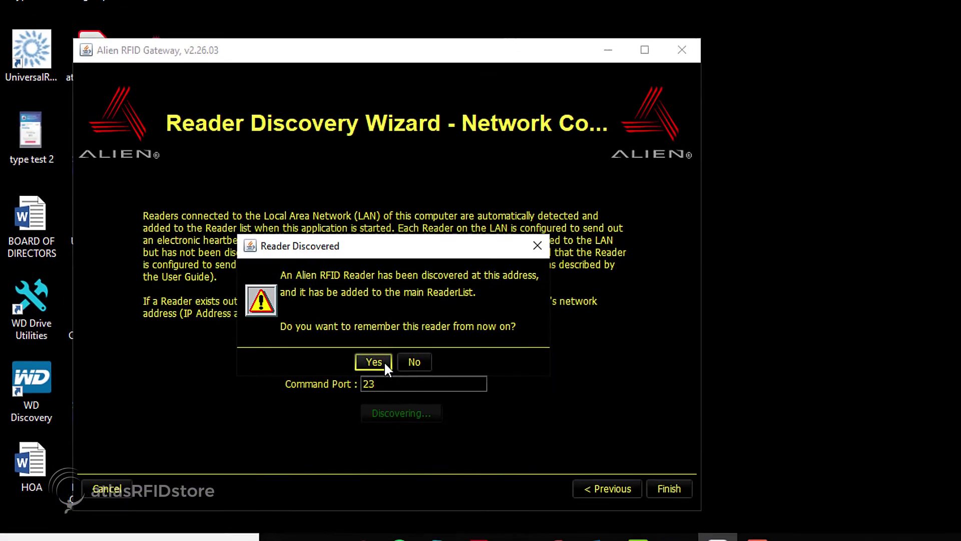
pyautogui.click(381, 360)
pyautogui.press('super+Up')
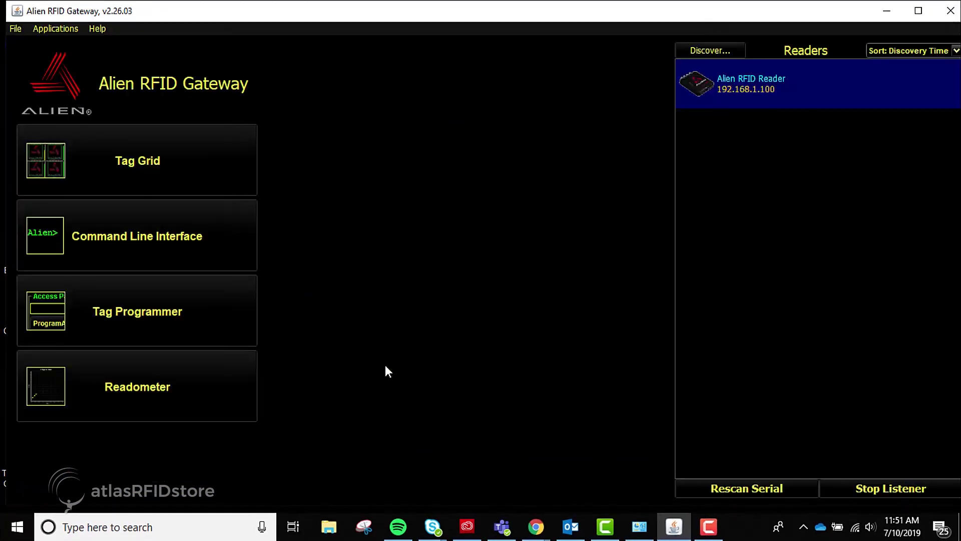